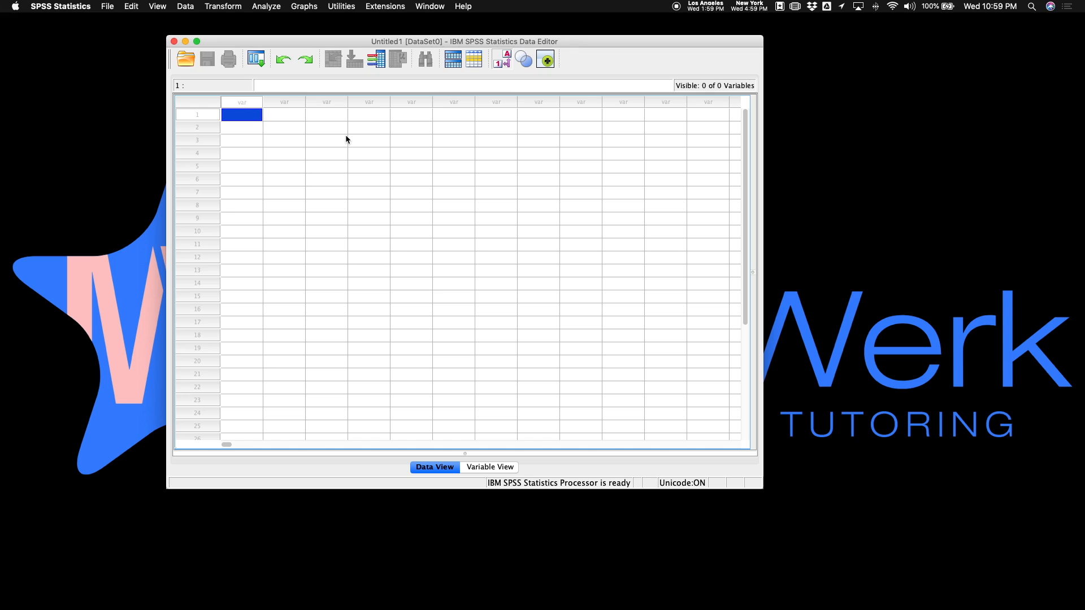
Open the data file Testing_for_independence_data.sav and move its data window toward the middle of the screen
left_click(107, 5)
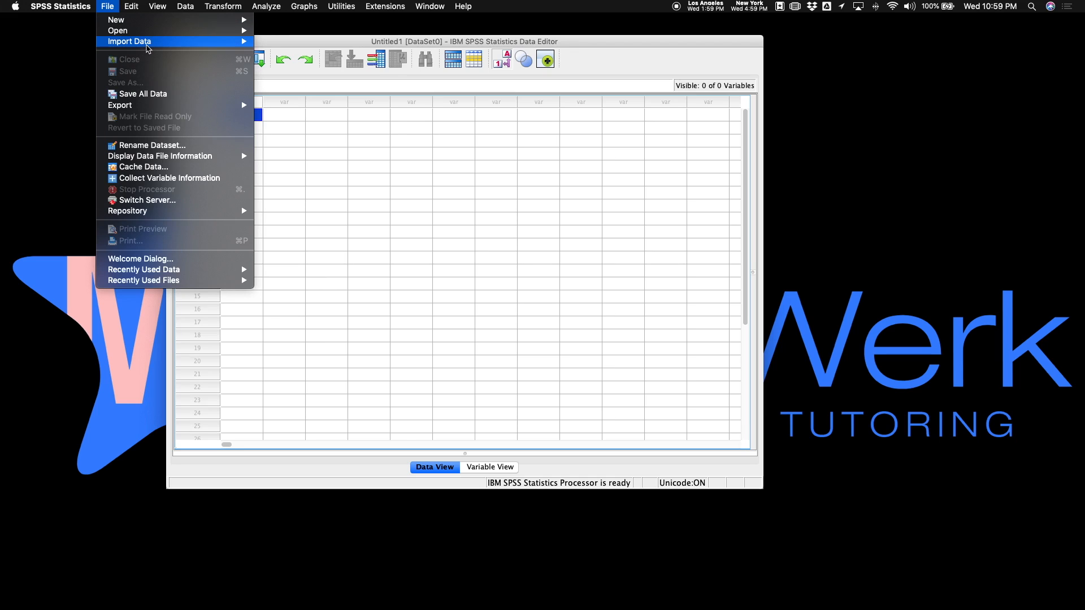
mouse_move(209, 45)
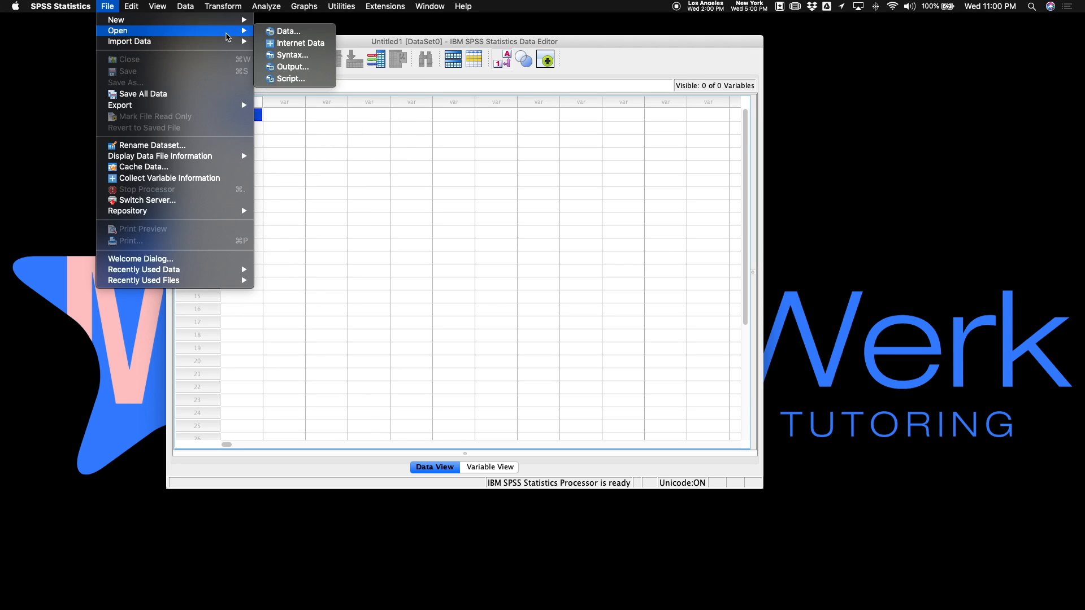
left_click(276, 32)
left_click(259, 199)
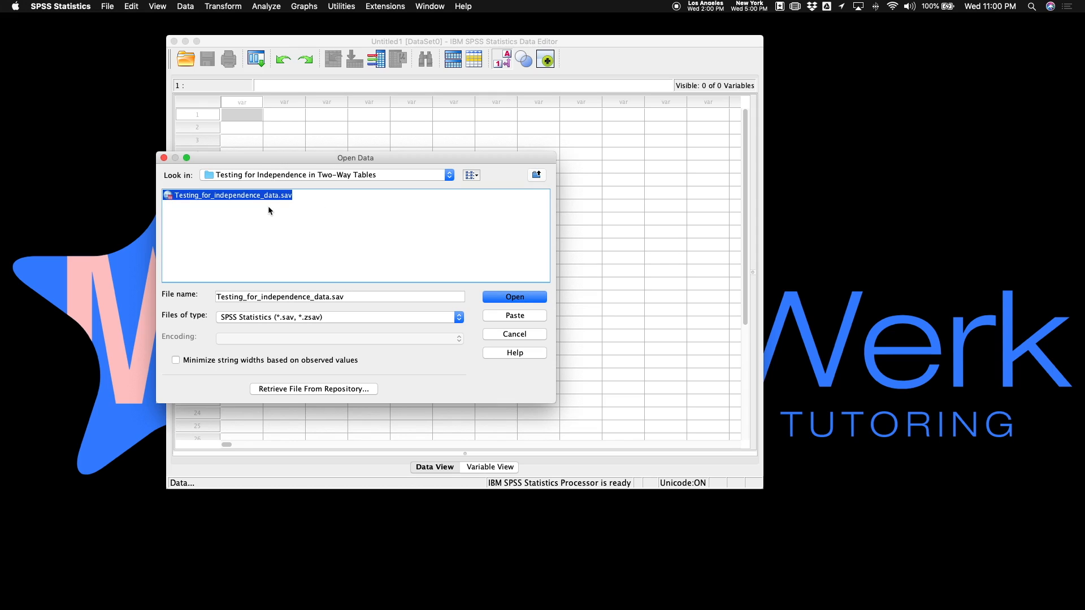
left_click(532, 297)
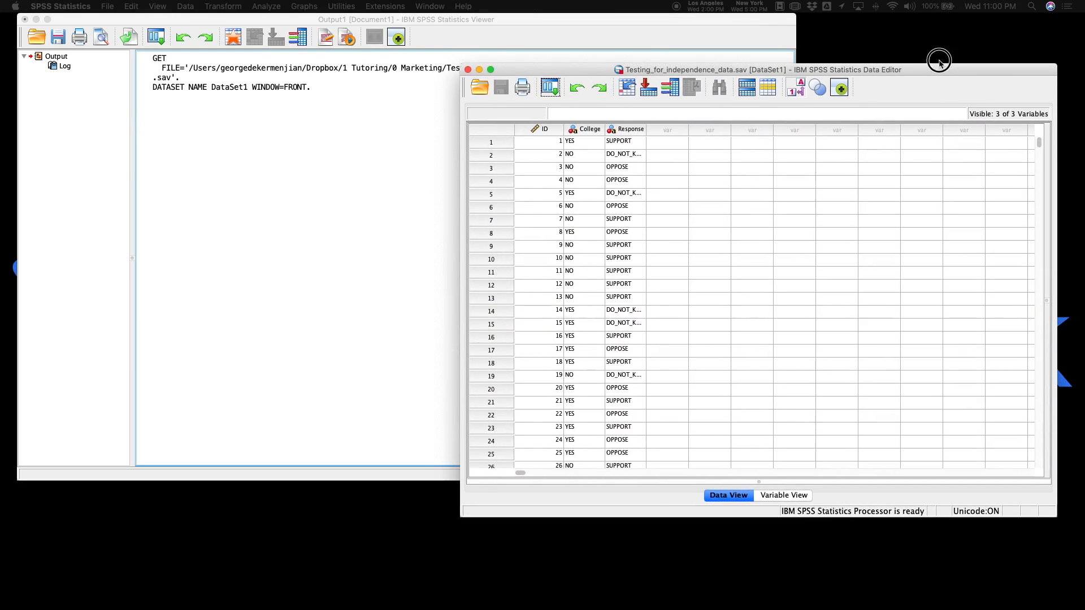
left_click_drag(937, 60, 717, 100)
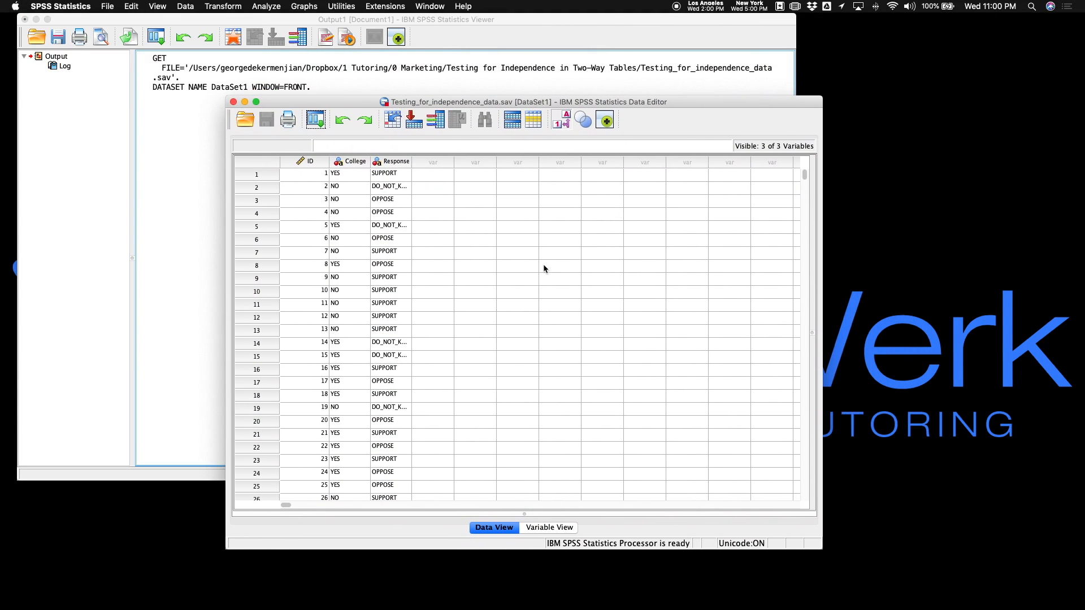
Examine the first few case rows and the ID, College and Response columns of the dataset
left_click(252, 176)
left_click(255, 189)
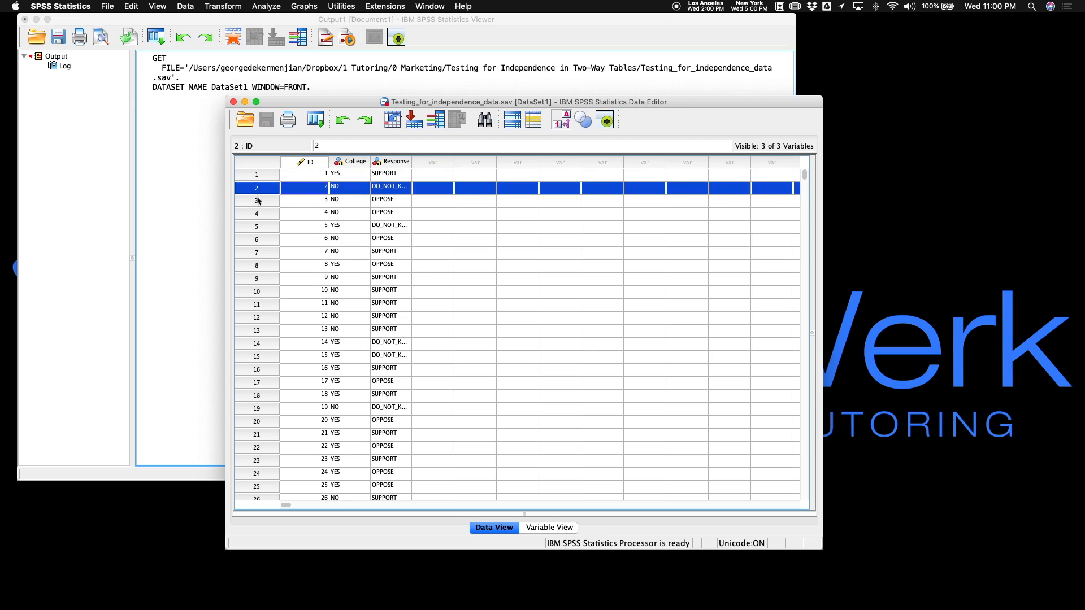
left_click(257, 203)
left_click(257, 220)
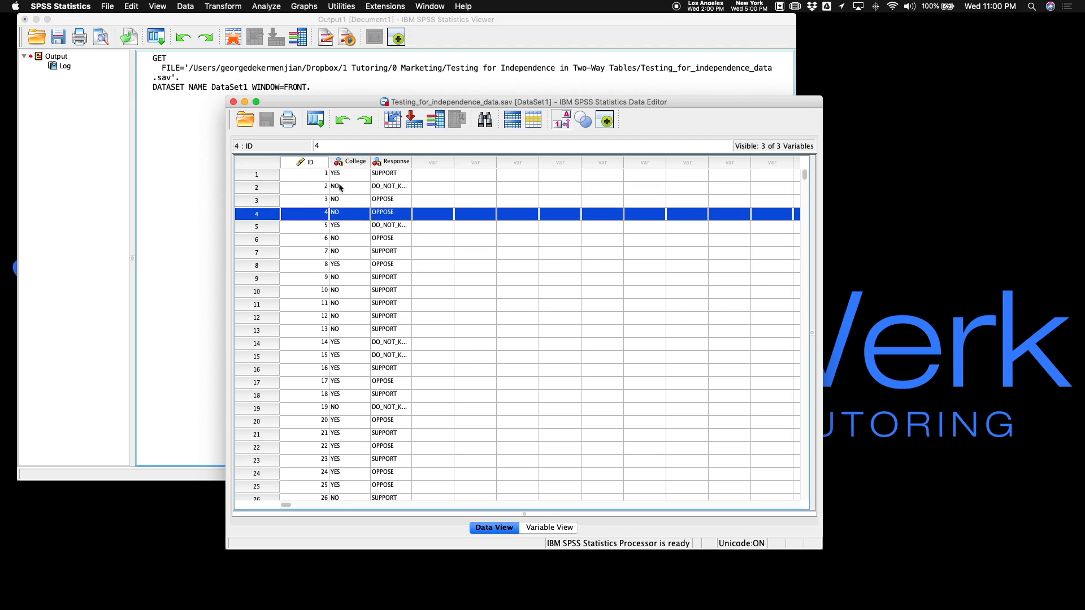
left_click(311, 164)
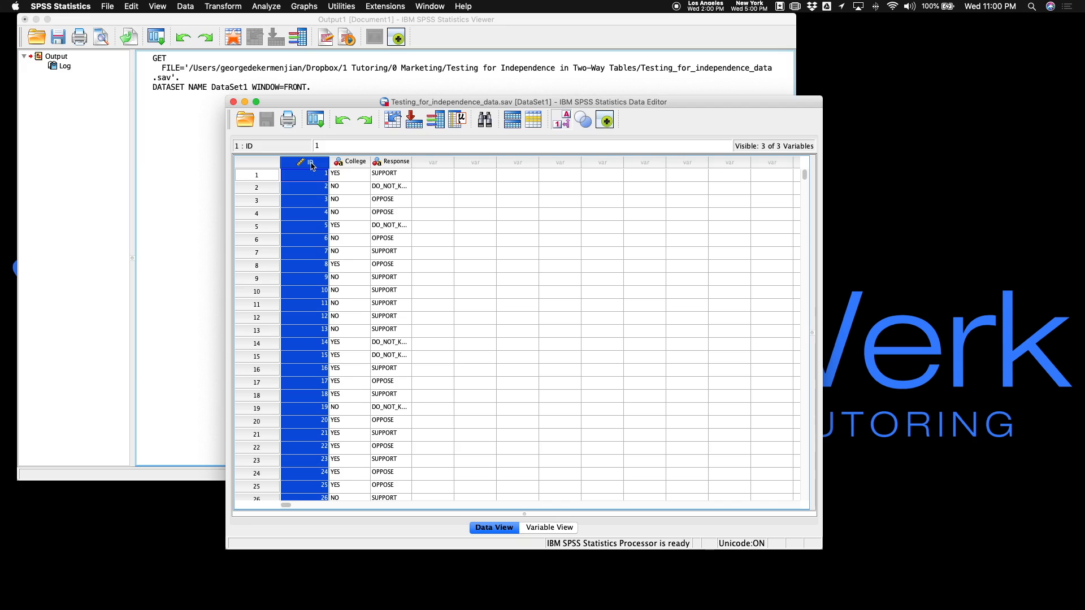
left_click(356, 163)
left_click(391, 163)
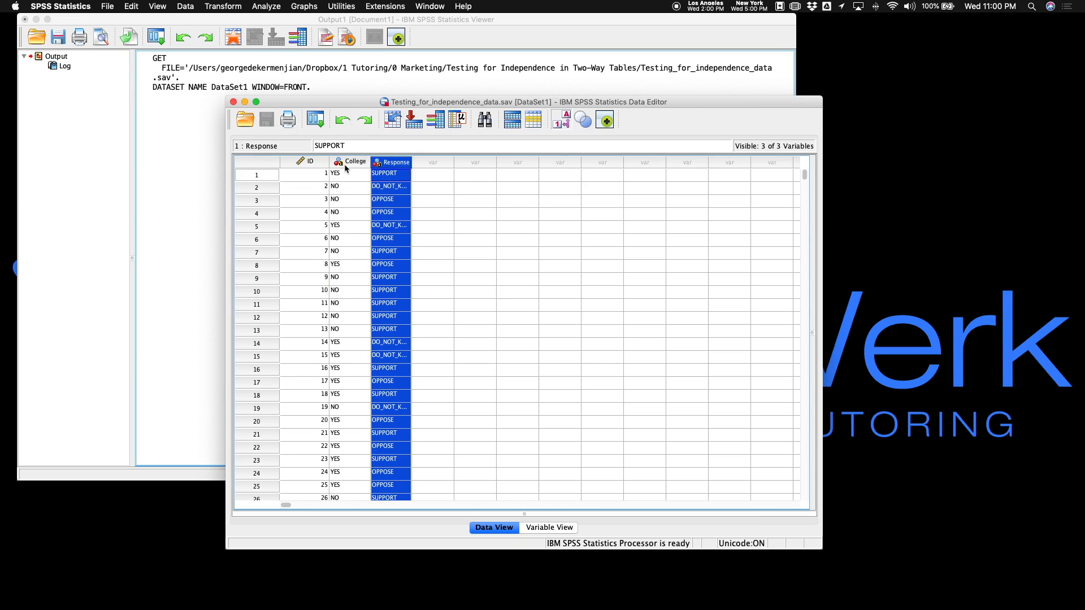
left_click(351, 163)
left_click(378, 164)
left_click(318, 176)
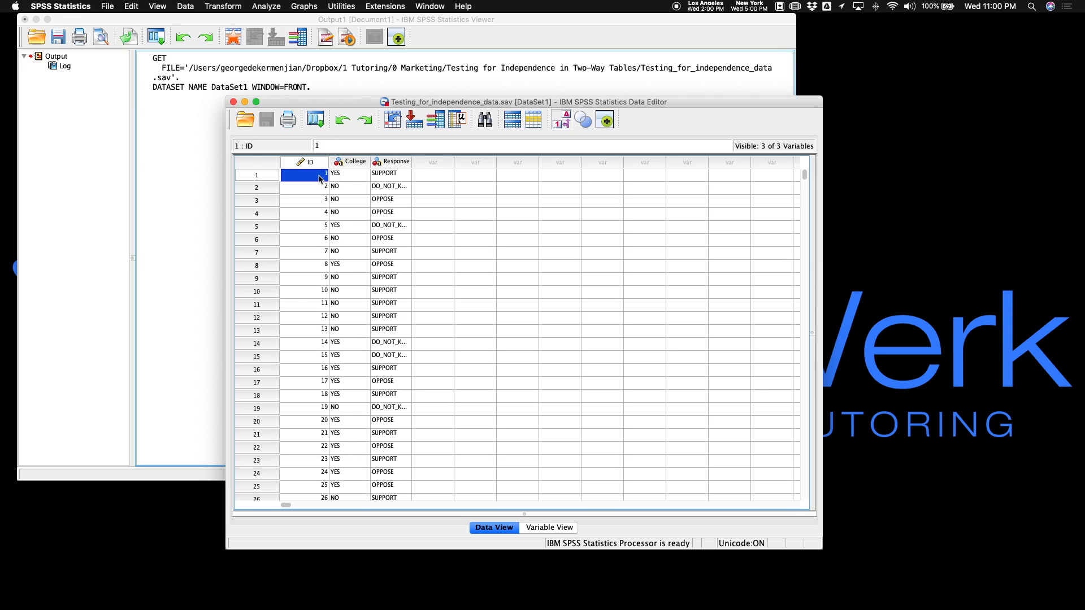
Set up a custom table with College as the column variable and Response as the row variable
left_click_drag(351, 102, 284, 105)
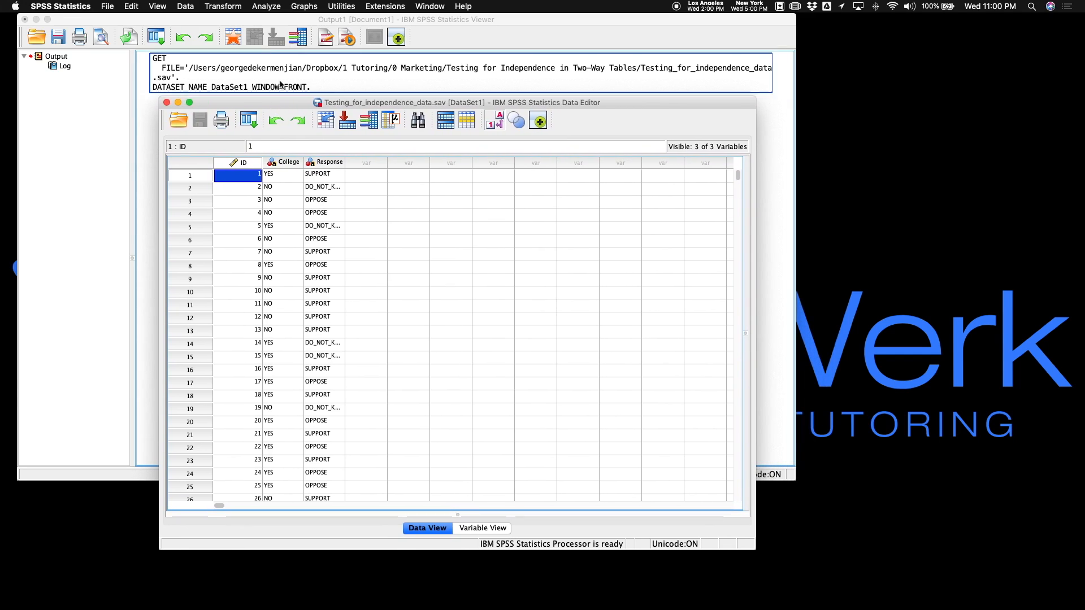
left_click(266, 6)
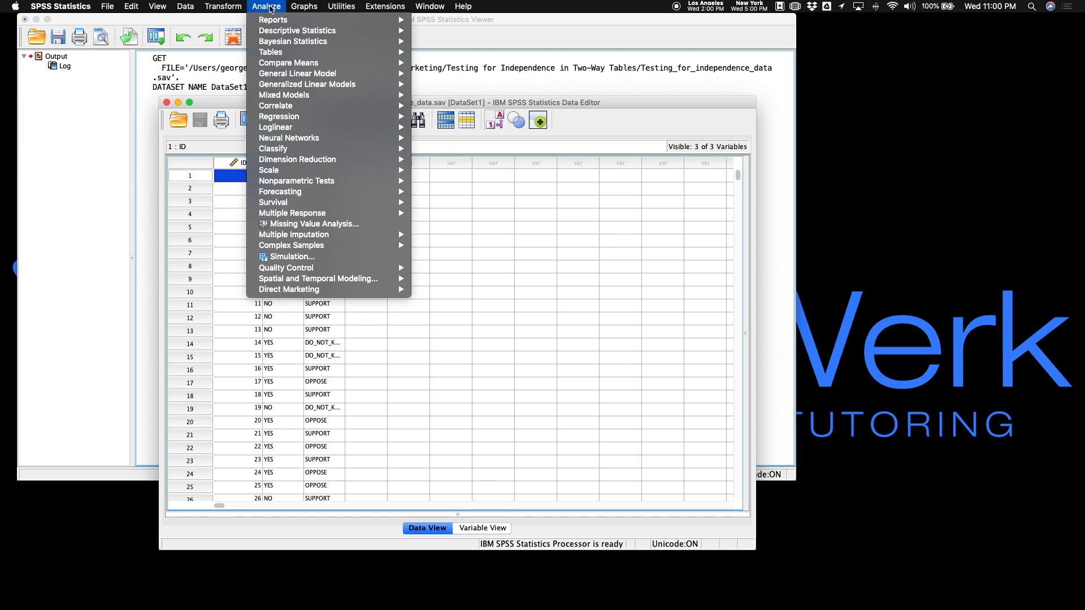
mouse_move(286, 54)
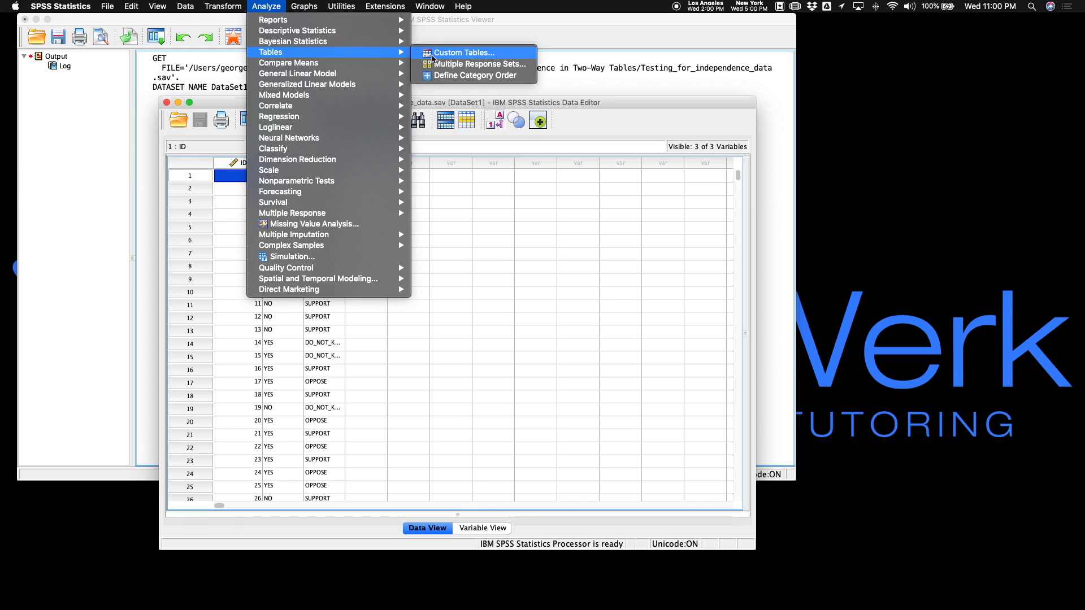
left_click(433, 56)
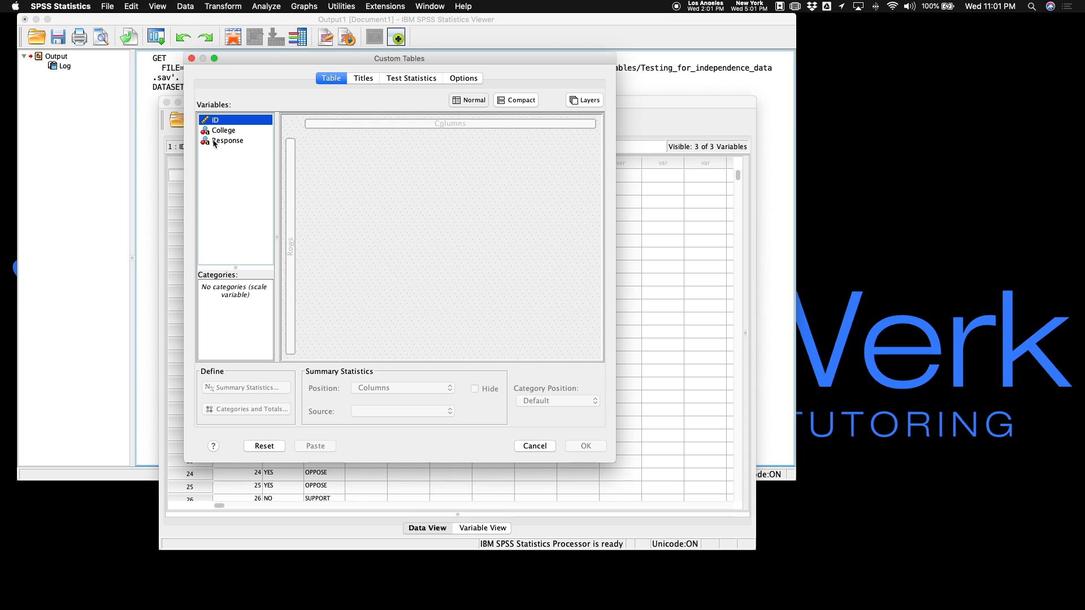
left_click_drag(222, 130, 378, 120)
left_click_drag(219, 140, 290, 165)
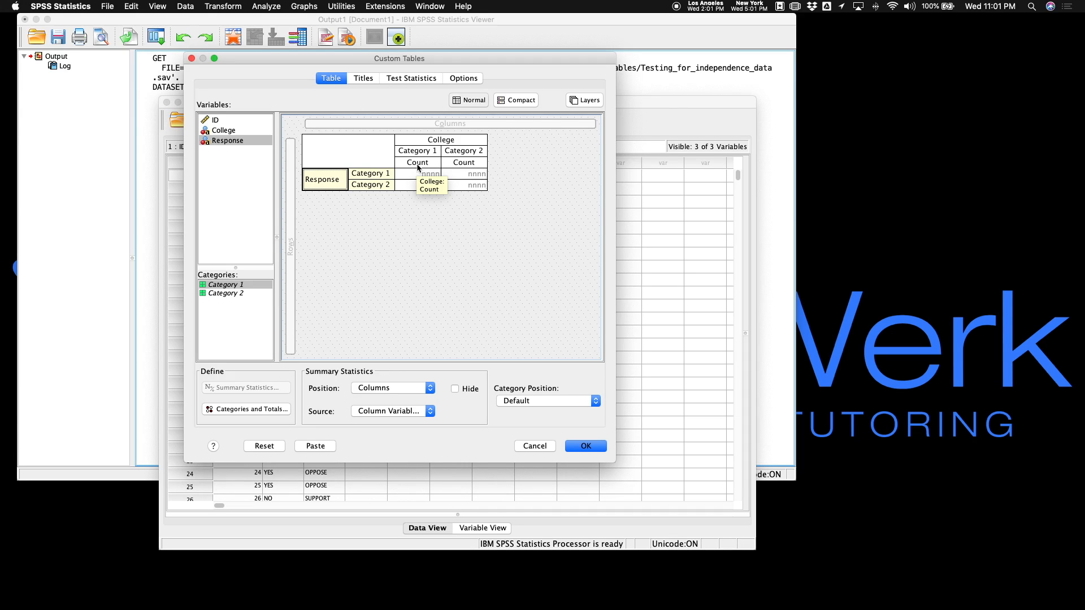
Enable the chi-square tests of independence for the custom table and exclude multiple response variables from the tests
left_click(404, 81)
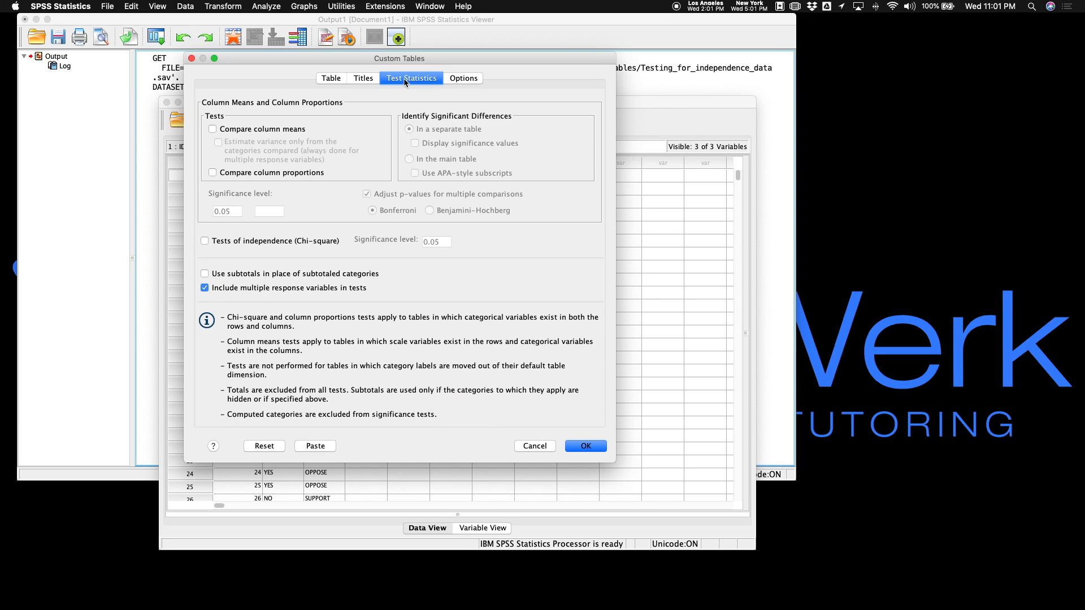
left_click(204, 241)
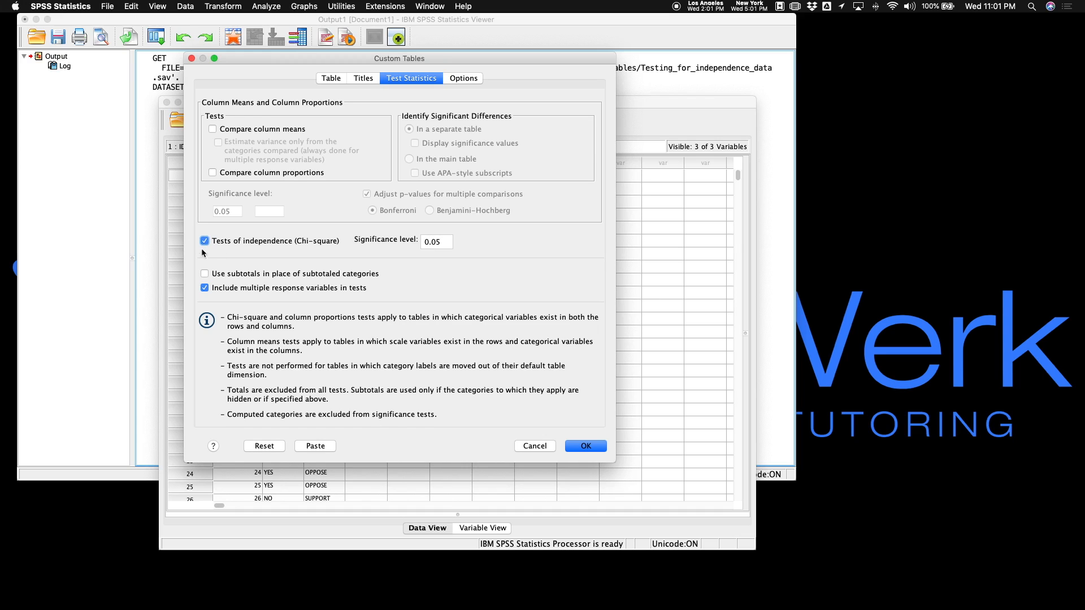
left_click(204, 289)
Title the custom table "Chi-Square Test of Indepdence"
left_click(362, 79)
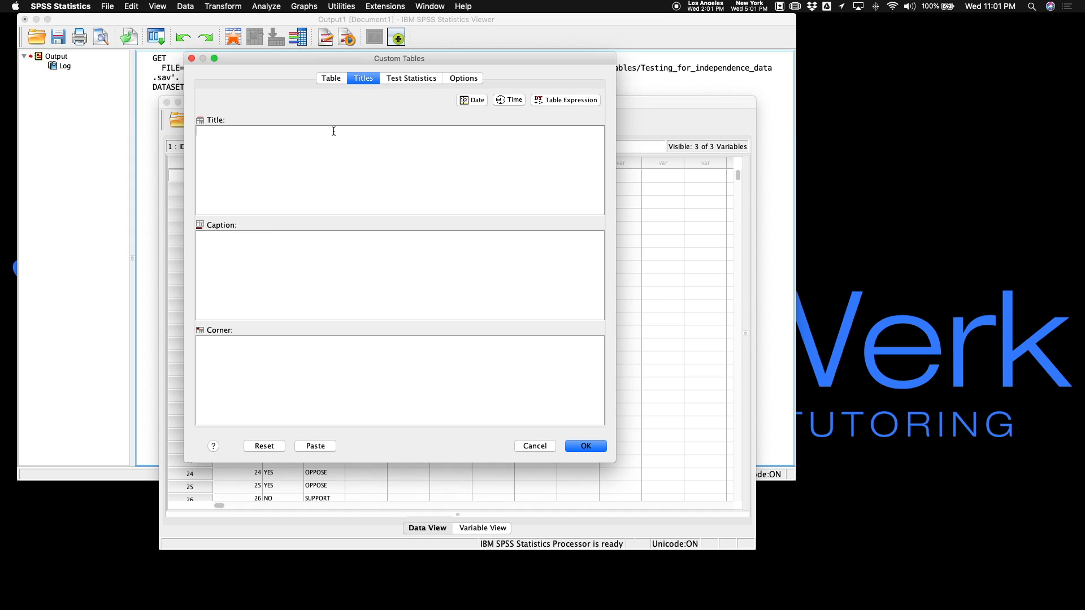
type("Test of")
key("super+BackSpace")
type("Chi-Square Test of Indepde")
key("BackSpace")
type("dence")
Add the caption "College Graduate versus Response to Oil Drilling" and generate the custom table with its test output
left_click(295, 252)
type("College Graduate versus R")
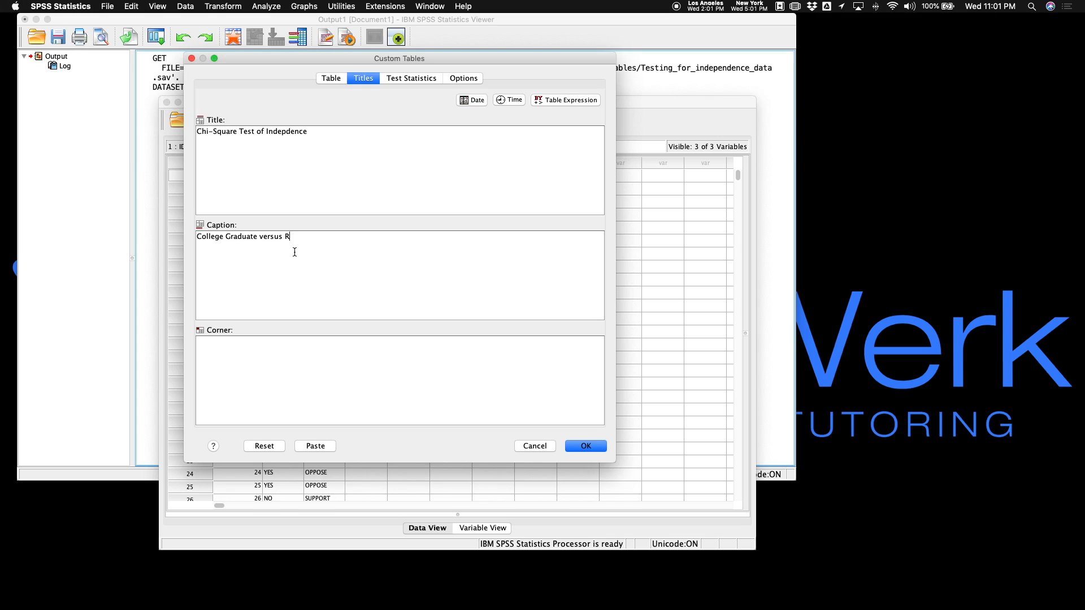
type("esponse to Oil Drilling")
left_click(594, 452)
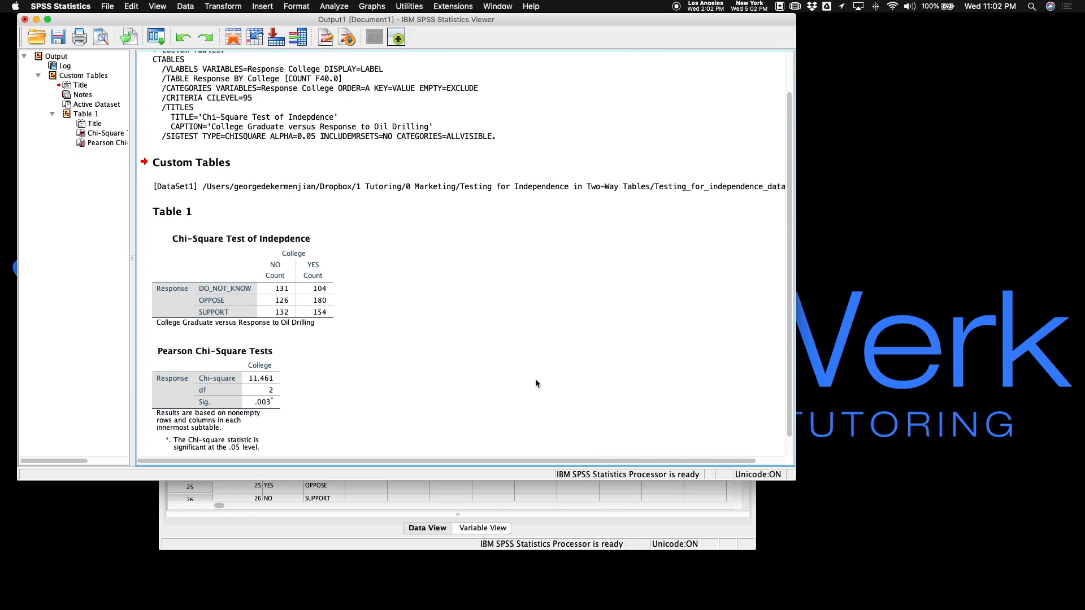
Examine the Response by College count table and the Pearson Chi-Square Tests table in the output
left_click(307, 274)
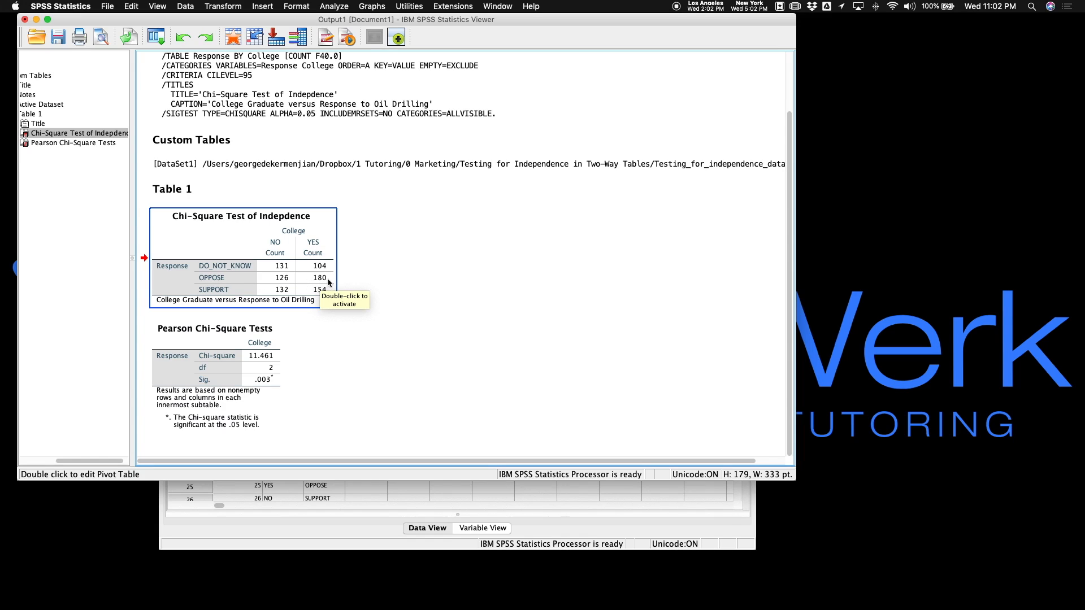
left_click(246, 364)
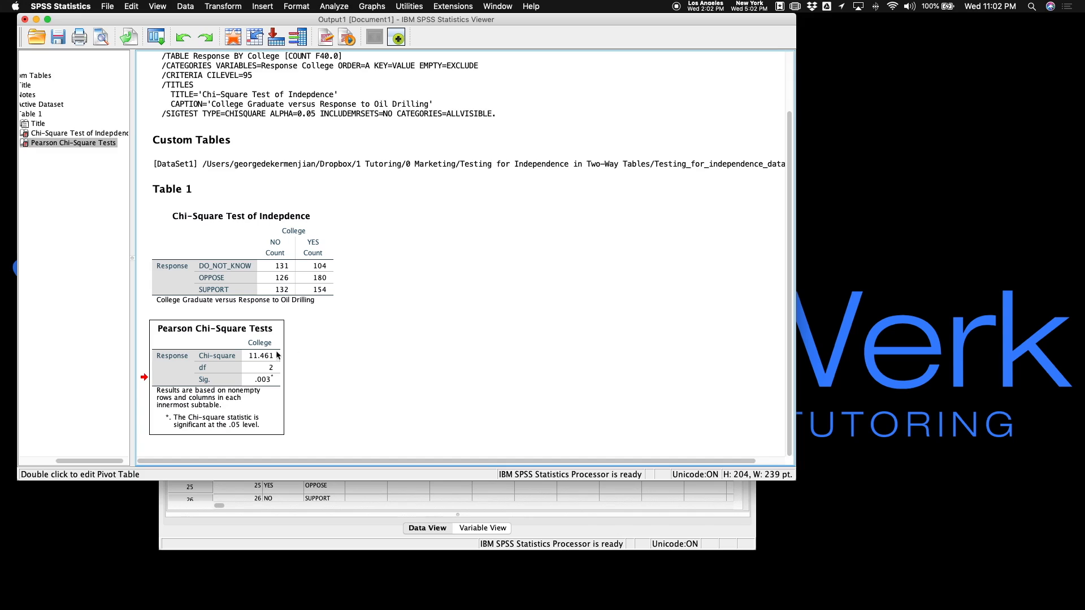